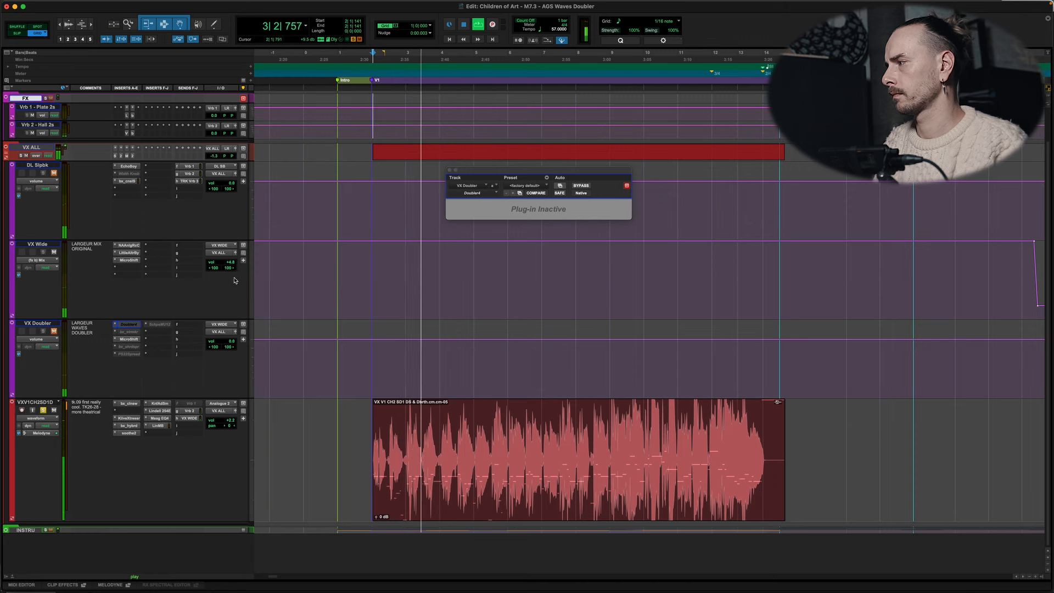
Step: Restart playback of the verse vocal from its beginning and raise the VX Wide track's volume while it plays
key("space")
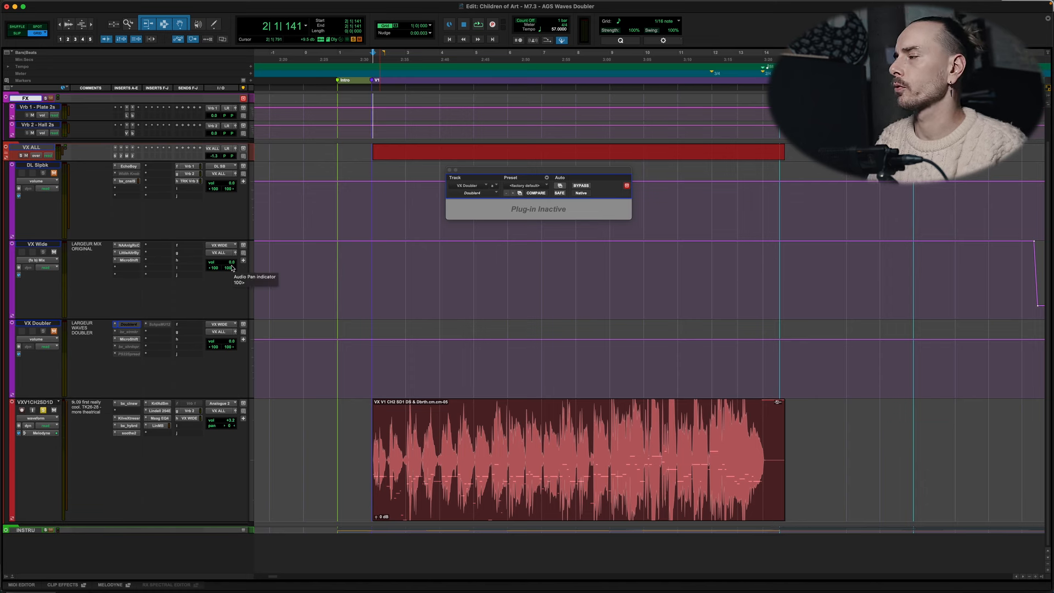
key("space")
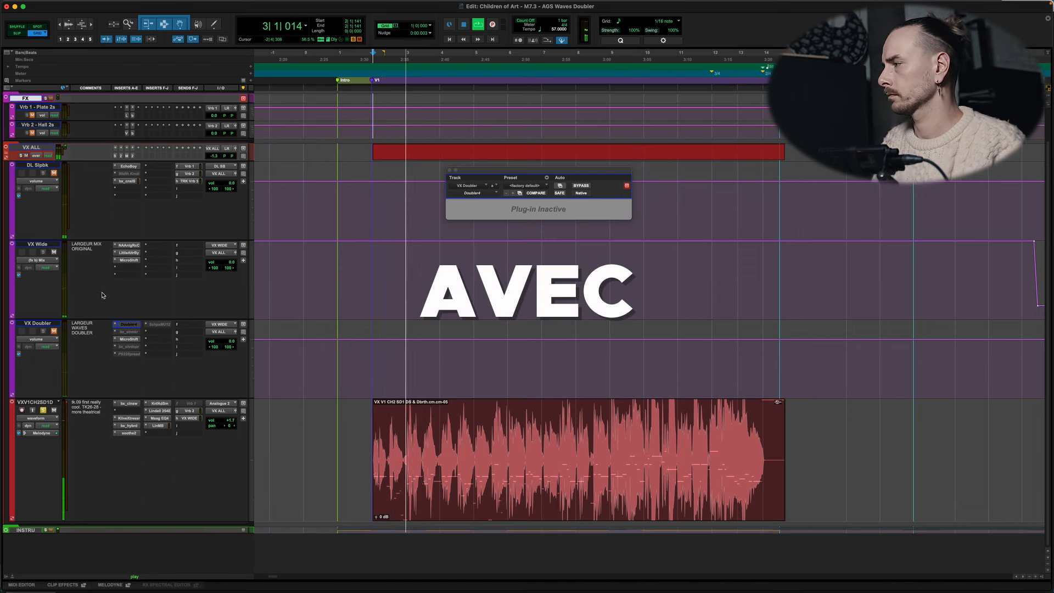
left_click(232, 262)
left_click_drag(232, 262, 232, 256)
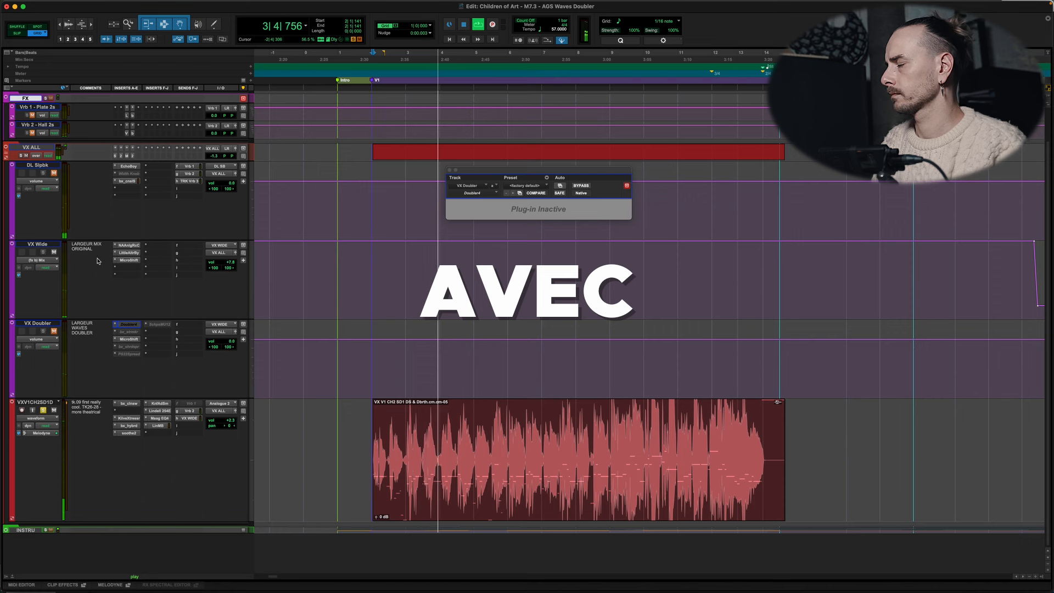
Step: Compare the vocal with and without the VX Wide track by toggling its mute during playback, leave it unmuted, and stop playback
left_click(54, 253)
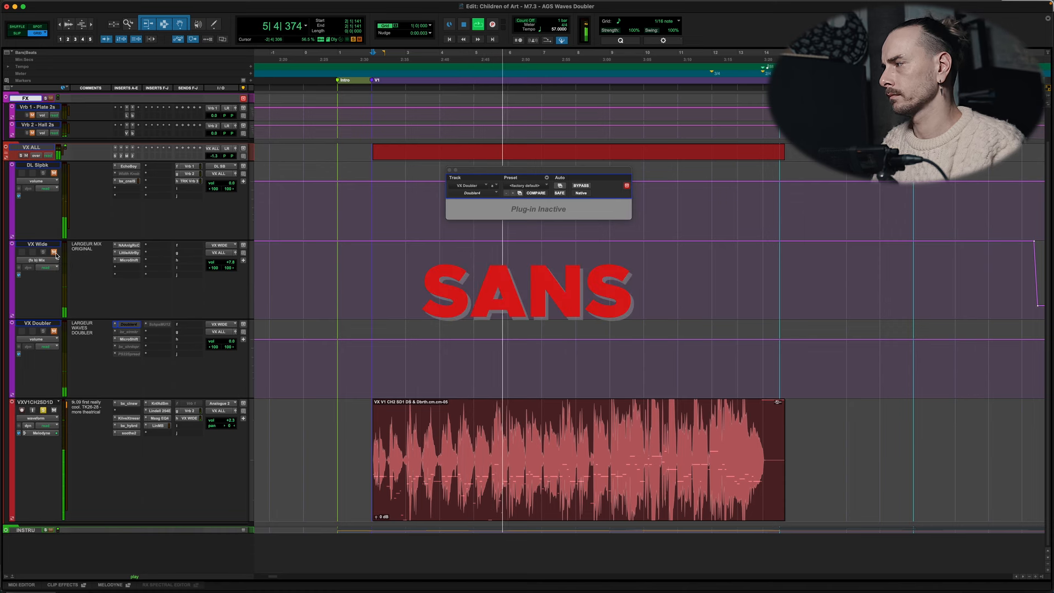
left_click(54, 252)
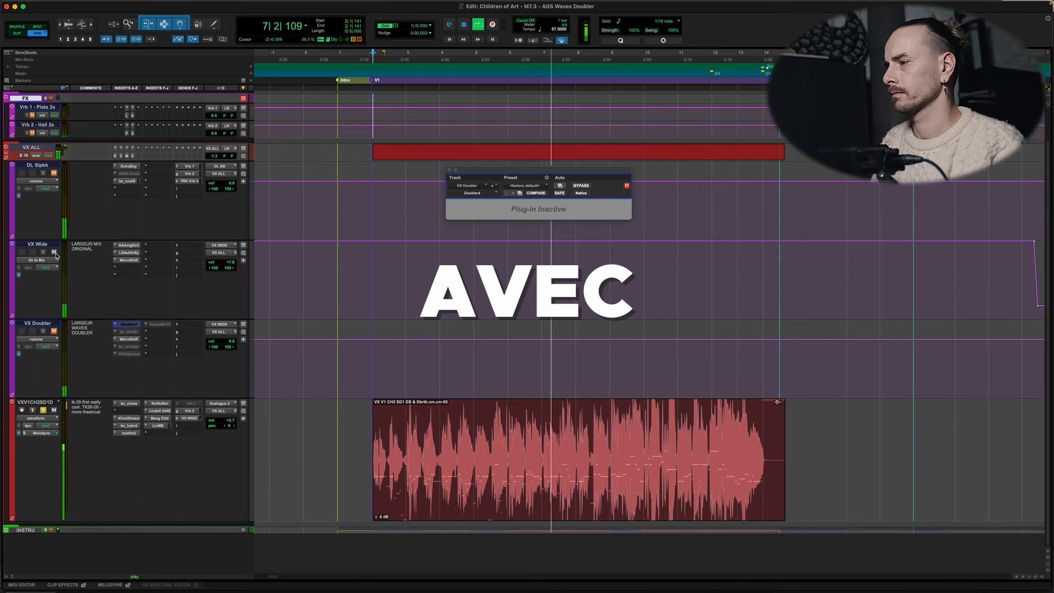
left_click(54, 253)
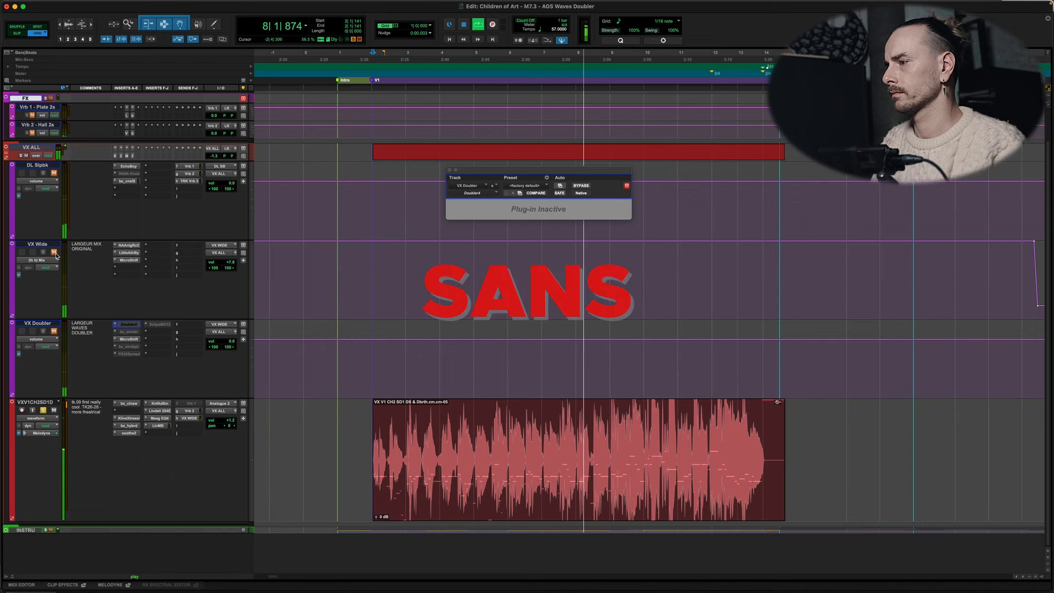
left_click(54, 252)
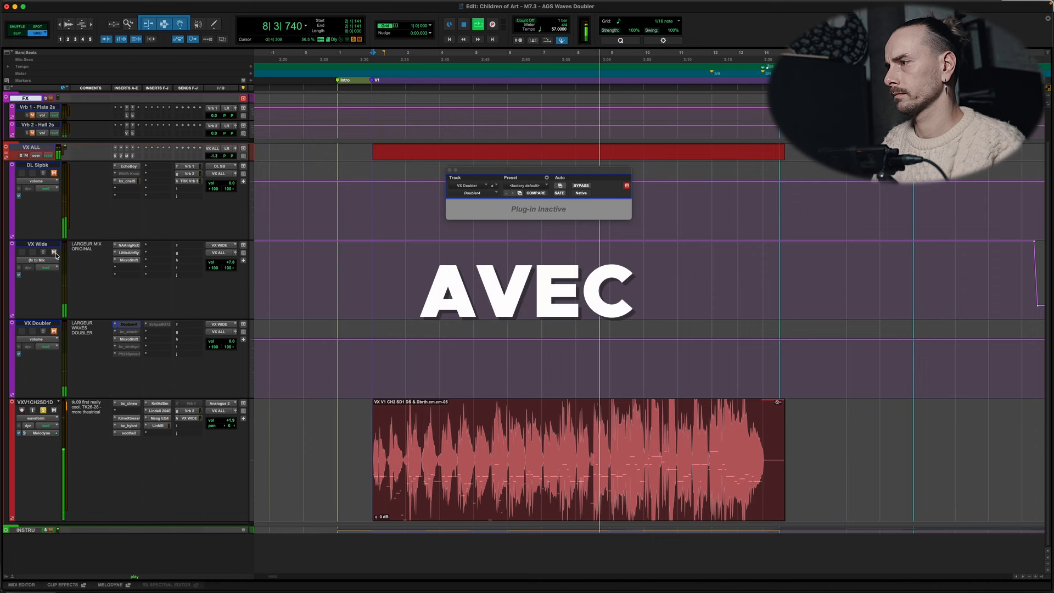
key("space")
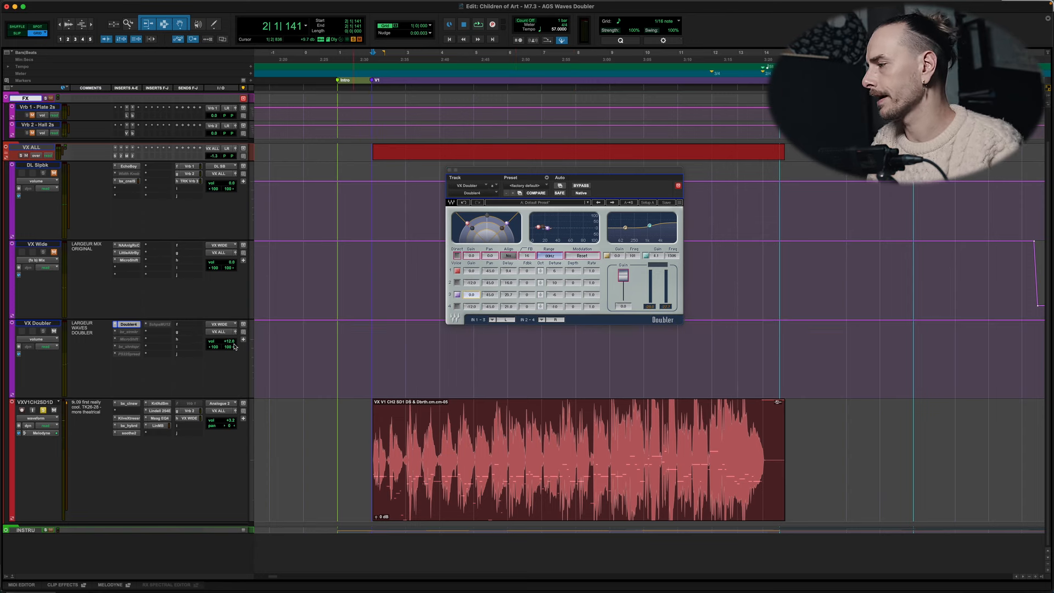
Step: Play the verse vocal and compare it with and without VX Doubler by toggling that track's mute, leaving it muted, and stop playback
left_click(53, 332)
key("space")
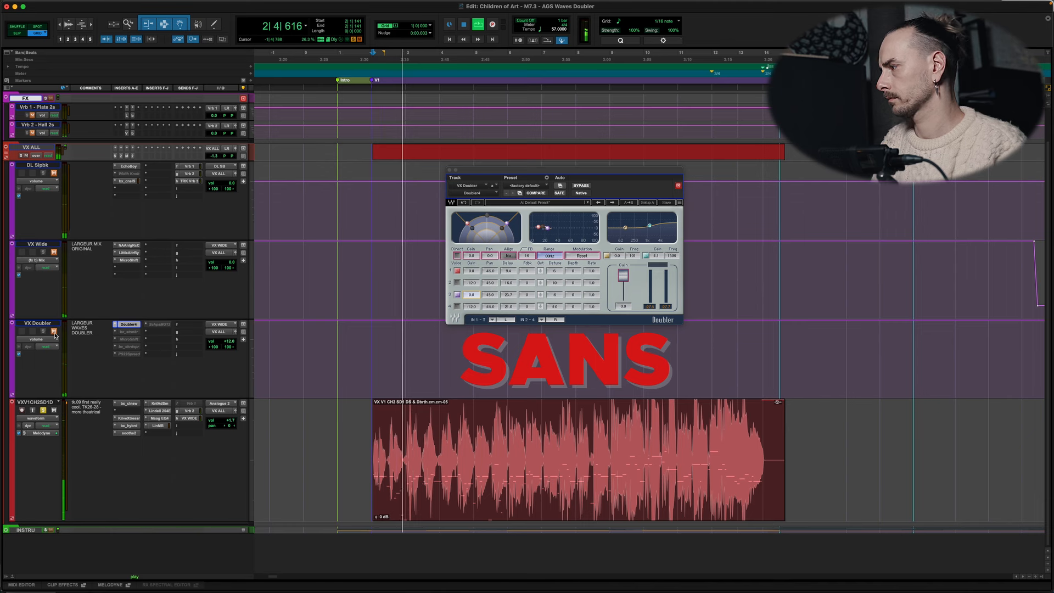
left_click(55, 332)
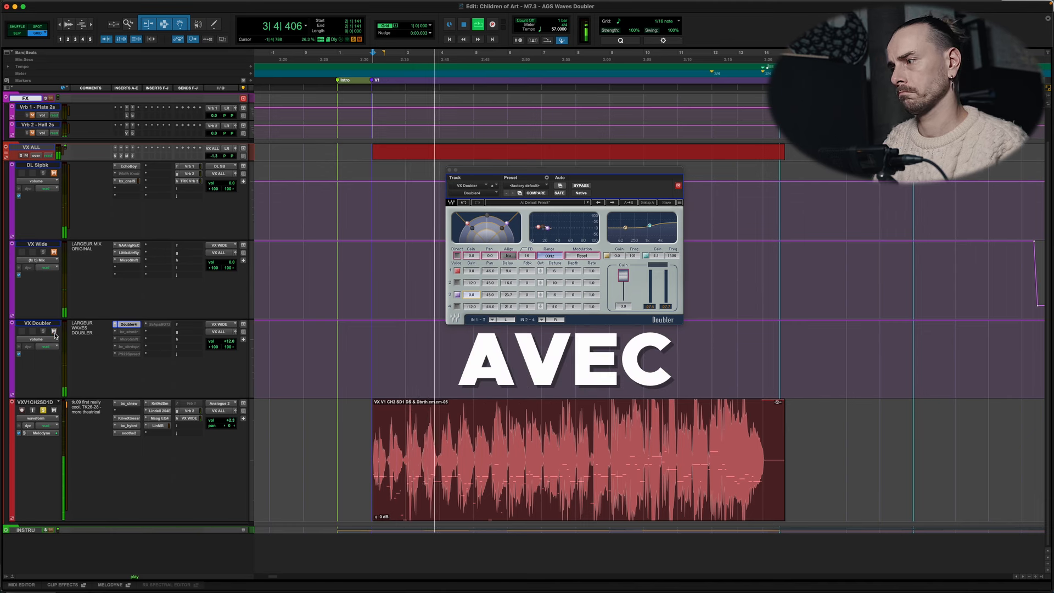
left_click(54, 332)
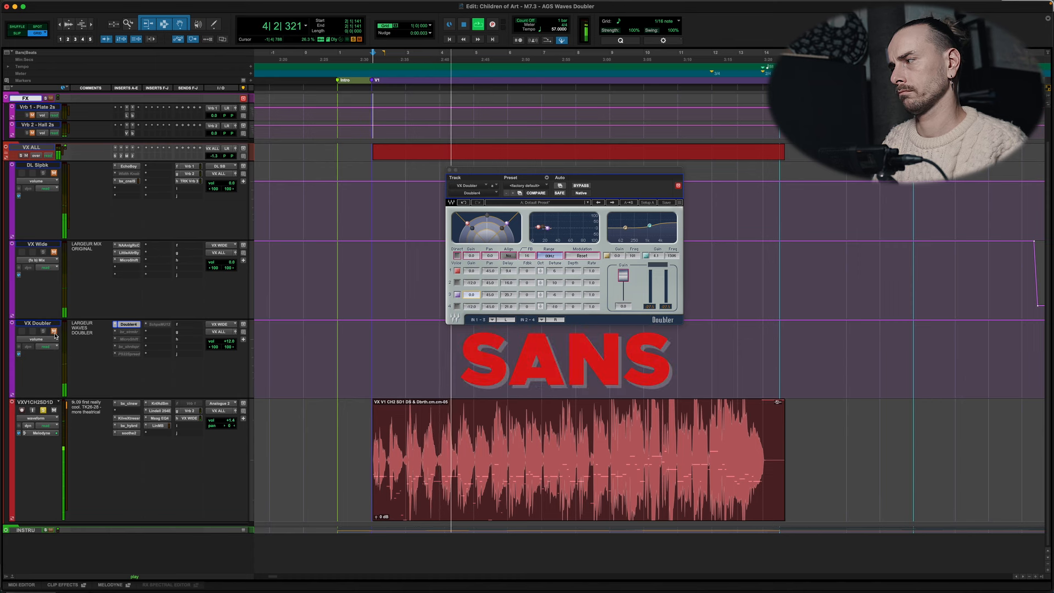
left_click(54, 333)
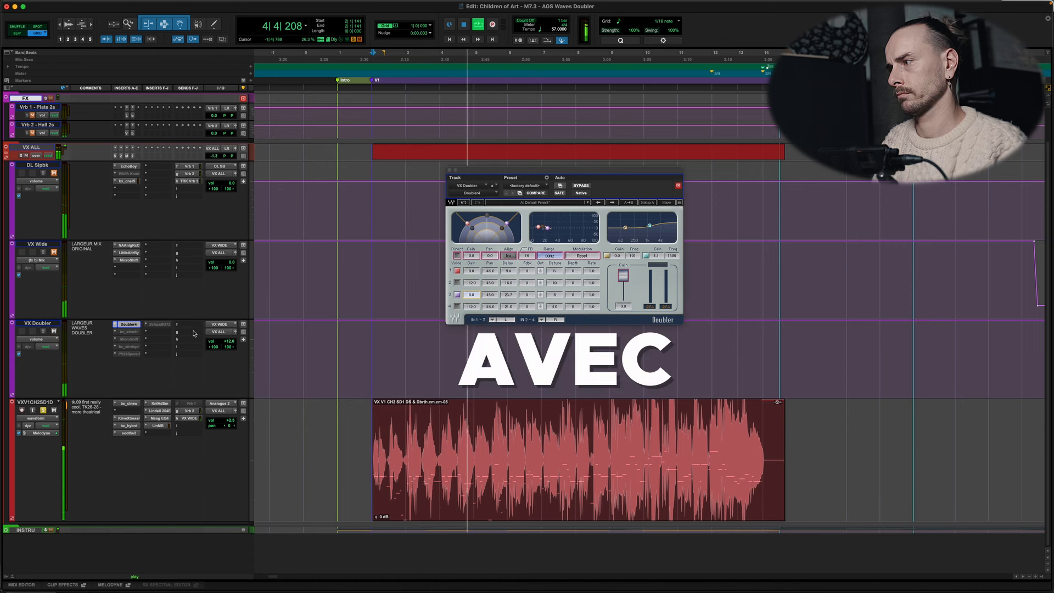
left_click(55, 332)
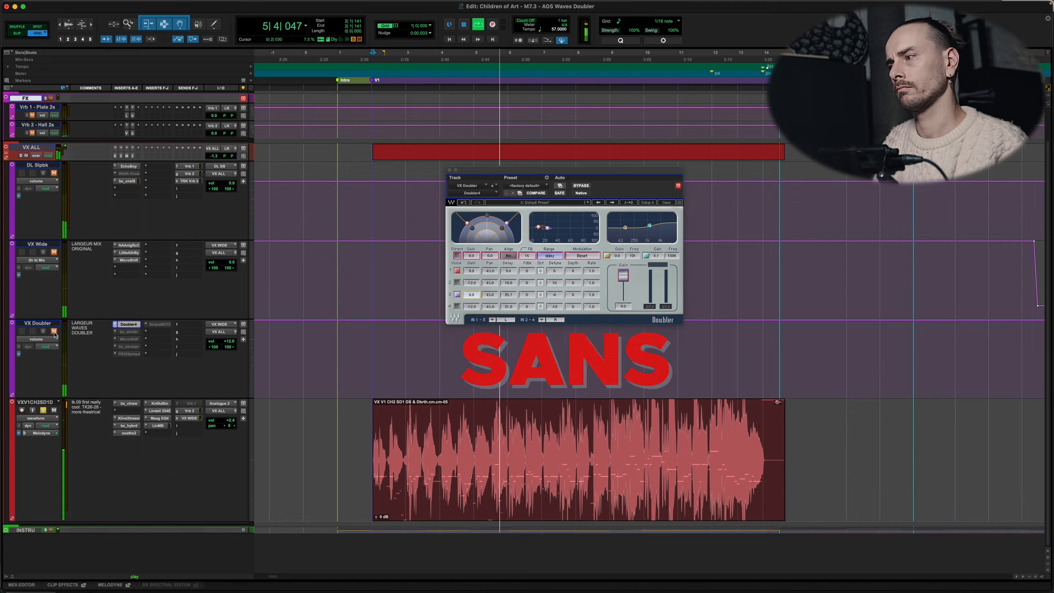
key("space")
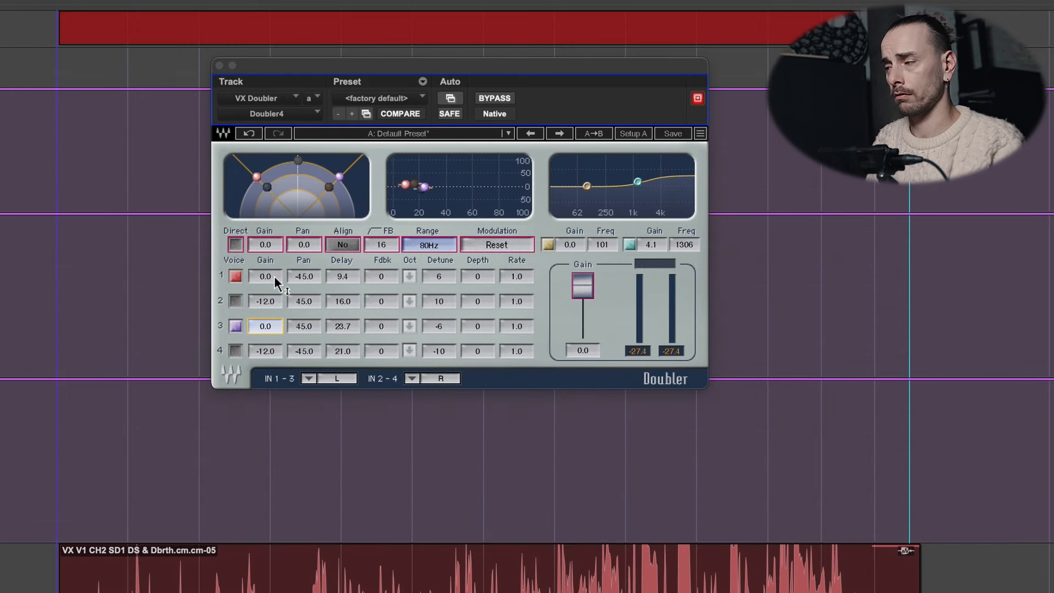
Step: Select voice 1's pan value in the Doubler plug-in, and switch that voice's octave-down option on and back off
left_click(308, 276)
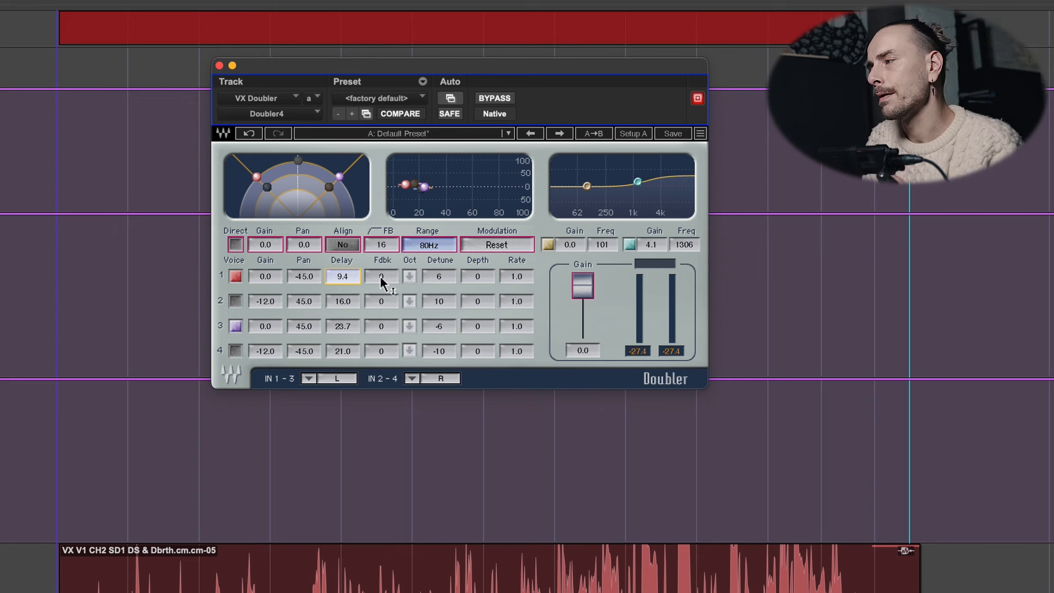
left_click(412, 278)
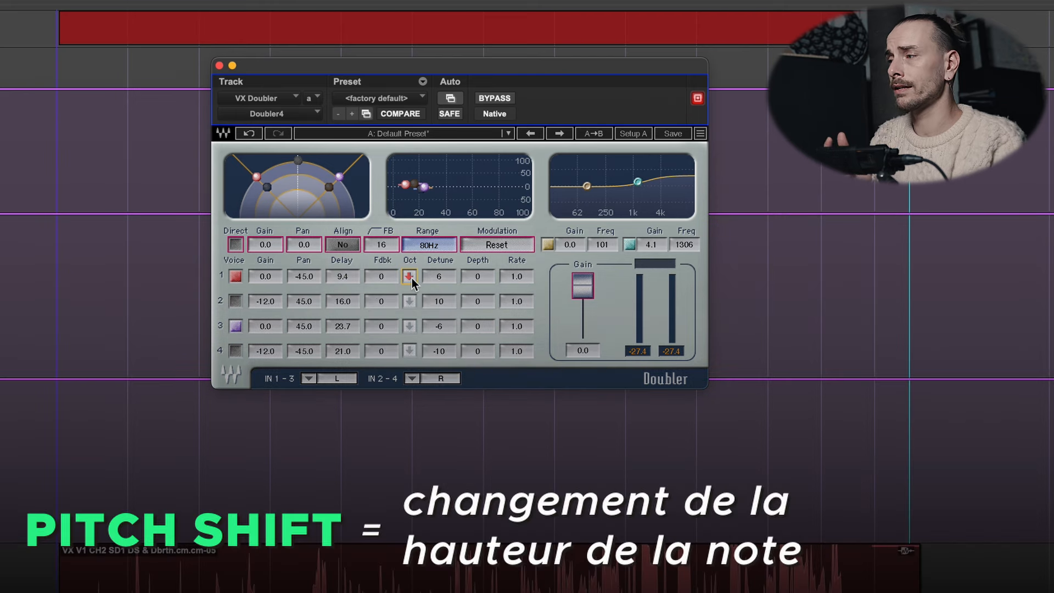
left_click(413, 278)
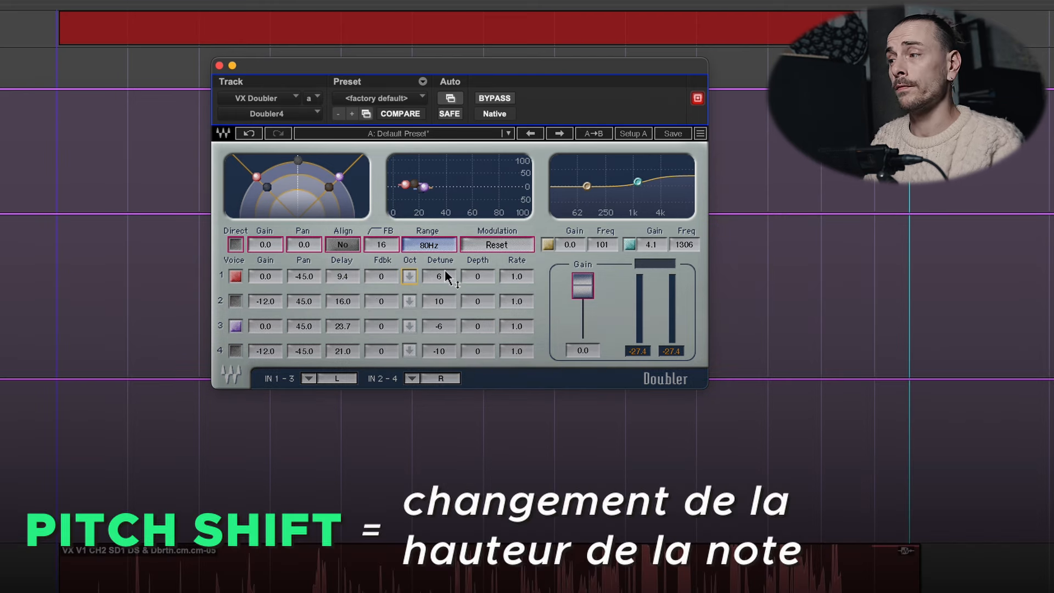
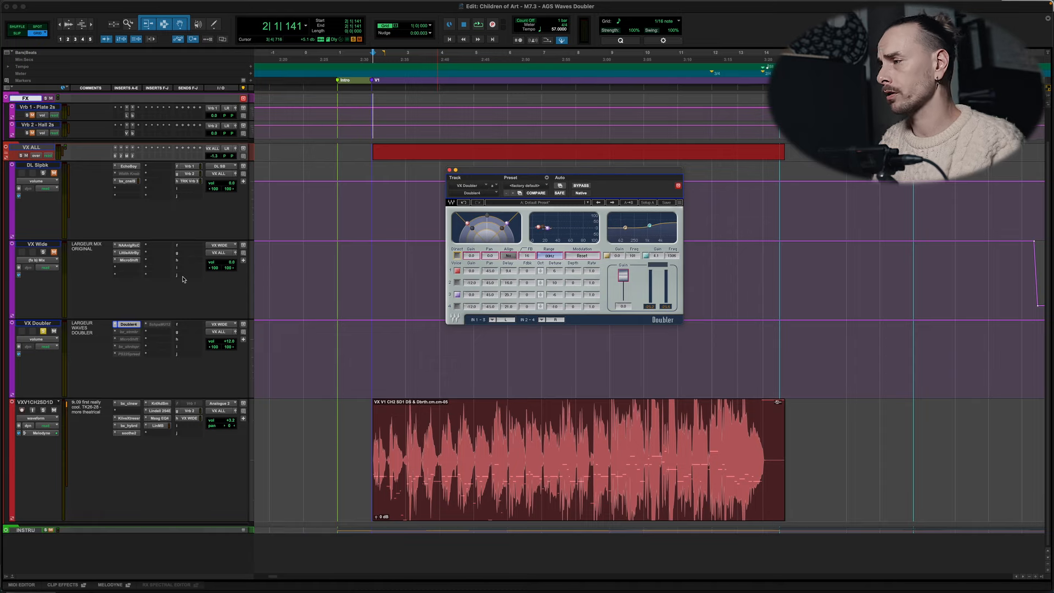
Step: Play the verse vocal and unmute VX Doubler, lowering its volume to +3.6 dB and opening its Doubler4 plug-in
key("space")
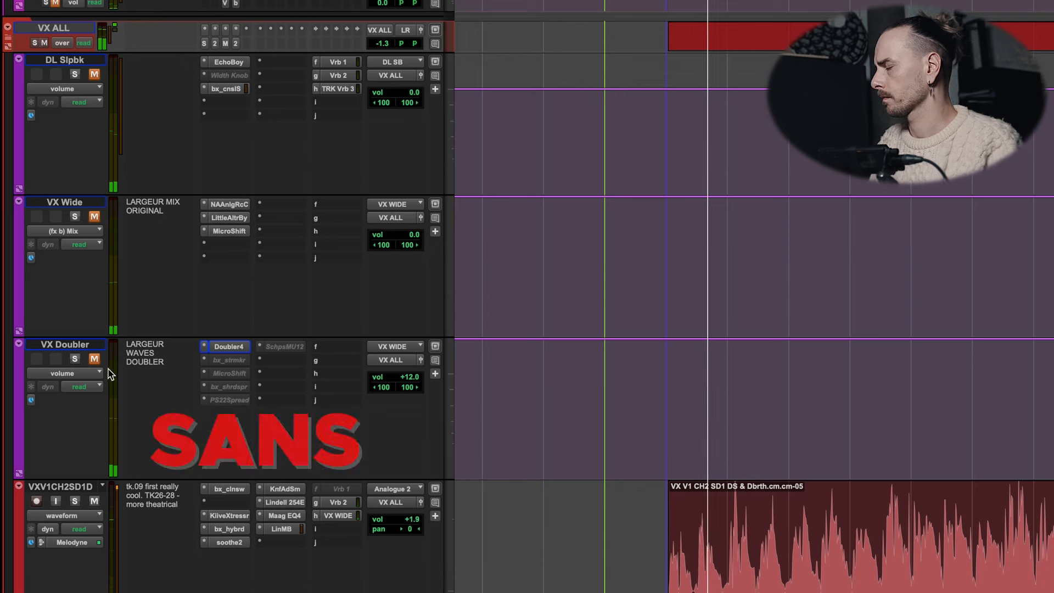
left_click(94, 358)
mouse_move(409, 377)
left_mouse_down()
mouse_move(411, 396)
mouse_move(417, 378)
left_mouse_up()
left_click(229, 347)
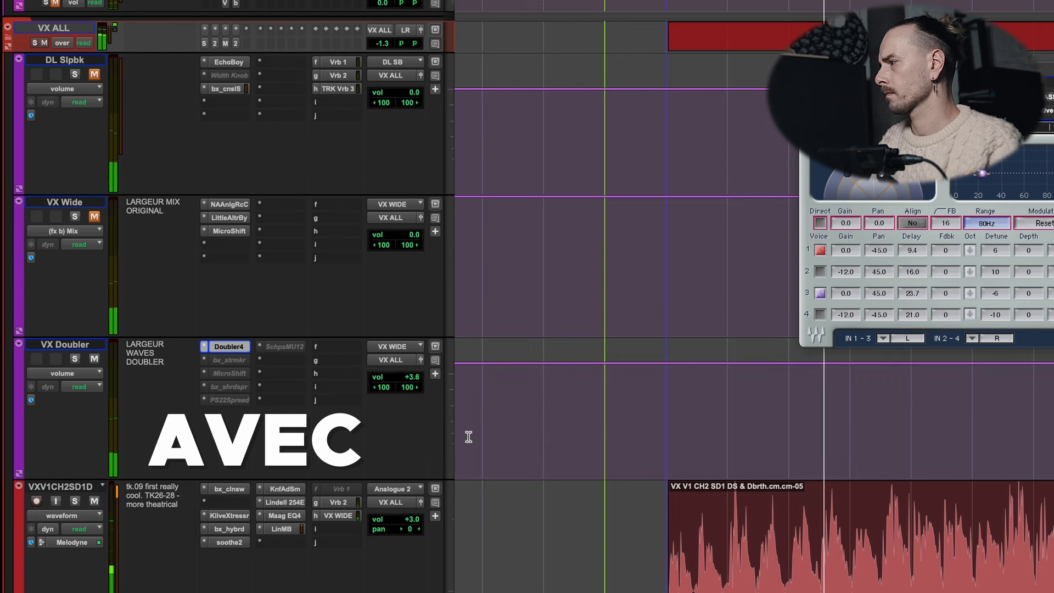
Step: Compare the vocal with and without VX Doubler at the lowered volume by repeatedly toggling the track's mute during playback, leaving it unmuted
left_click(94, 359)
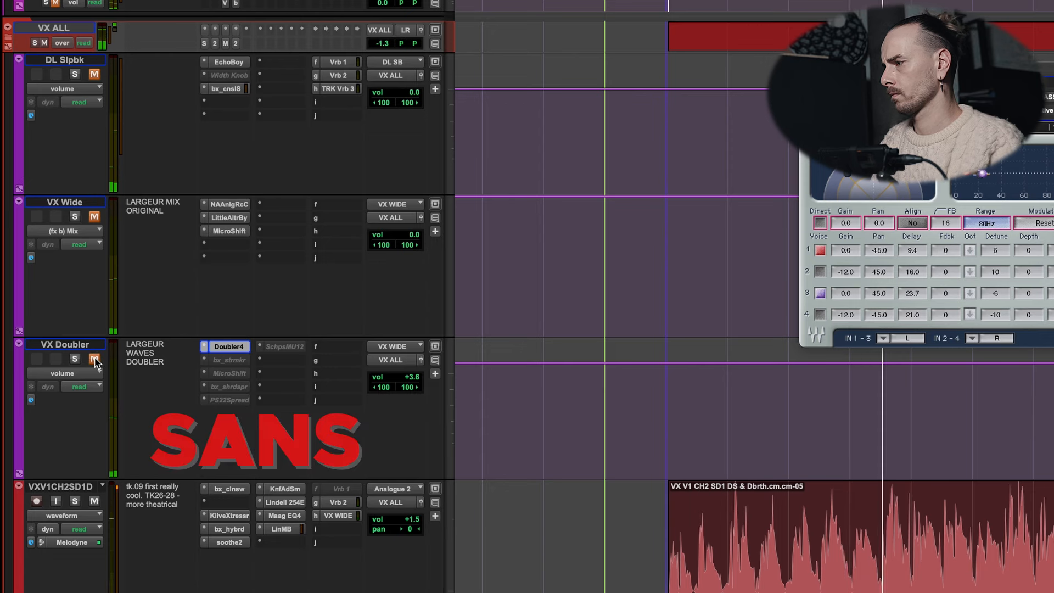
left_click(95, 359)
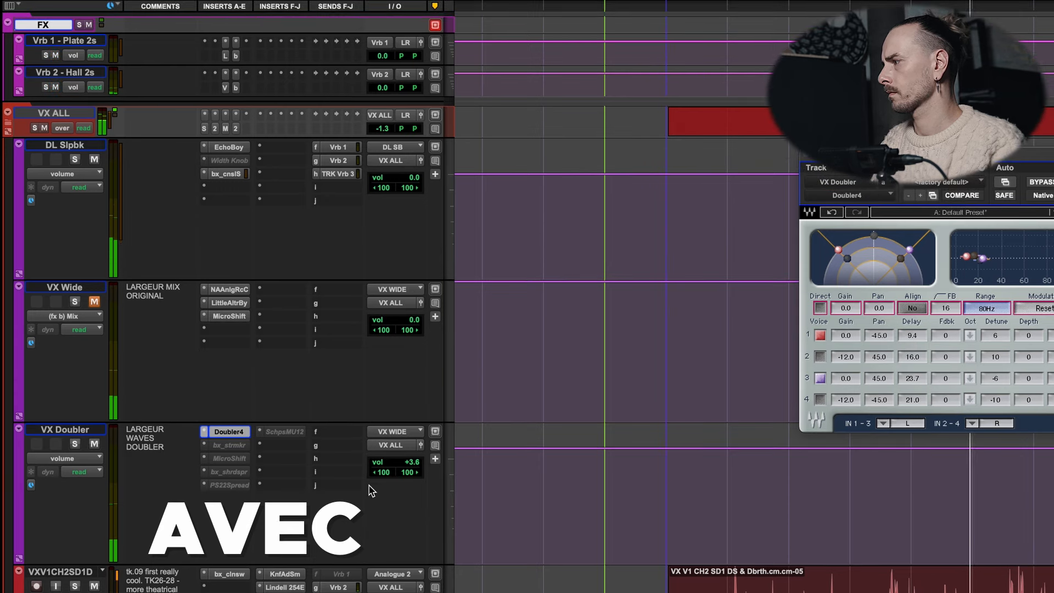
left_click(95, 444)
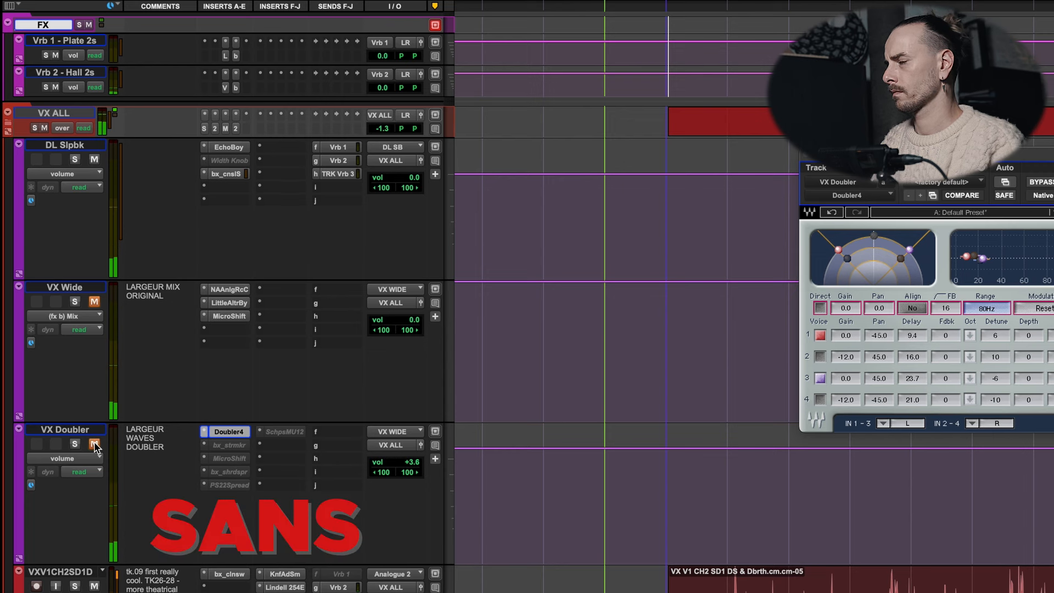
left_click(94, 445)
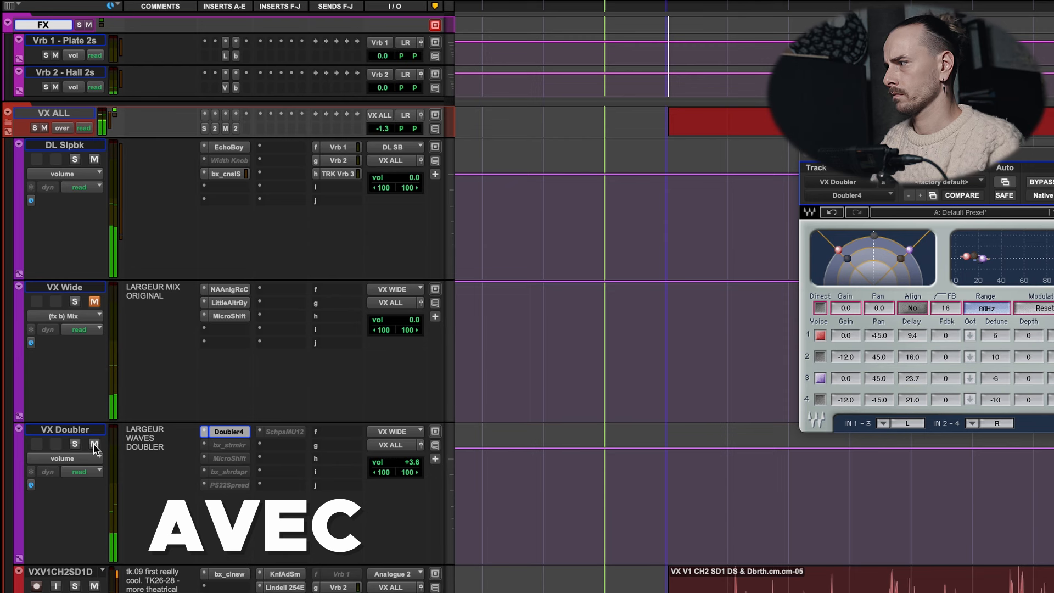
left_click(95, 445)
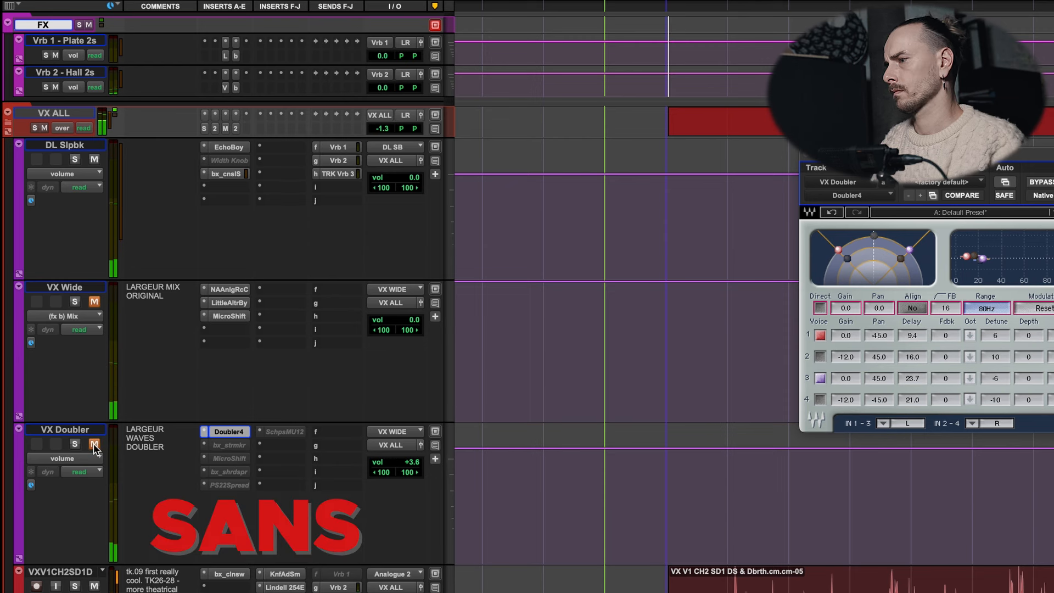
left_click(95, 445)
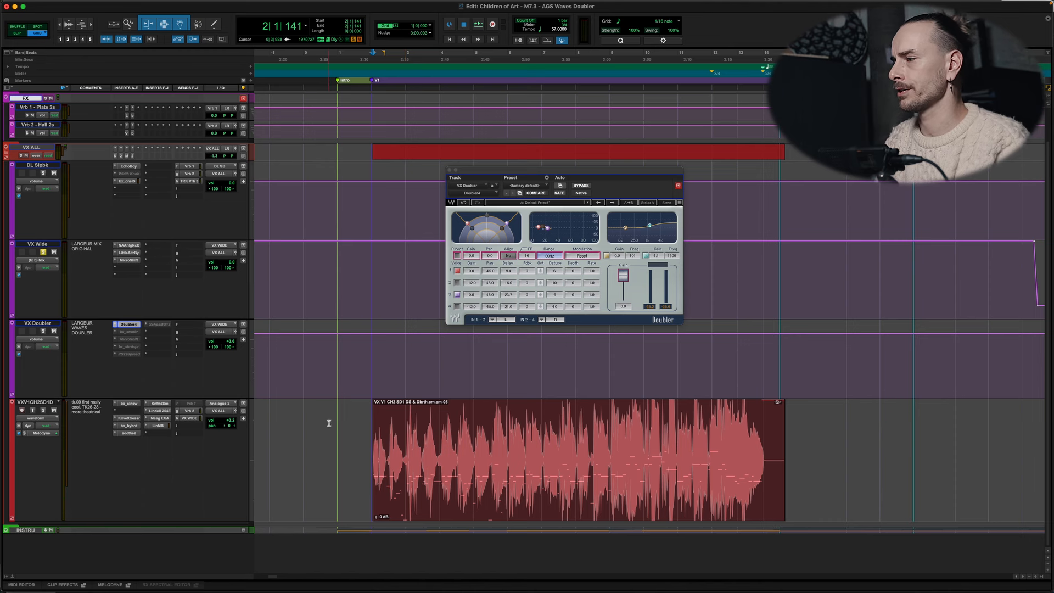
Step: Play the soloed VX Wide track briefly, stop playback, and examine the plug-ins in its insert chain
key("space")
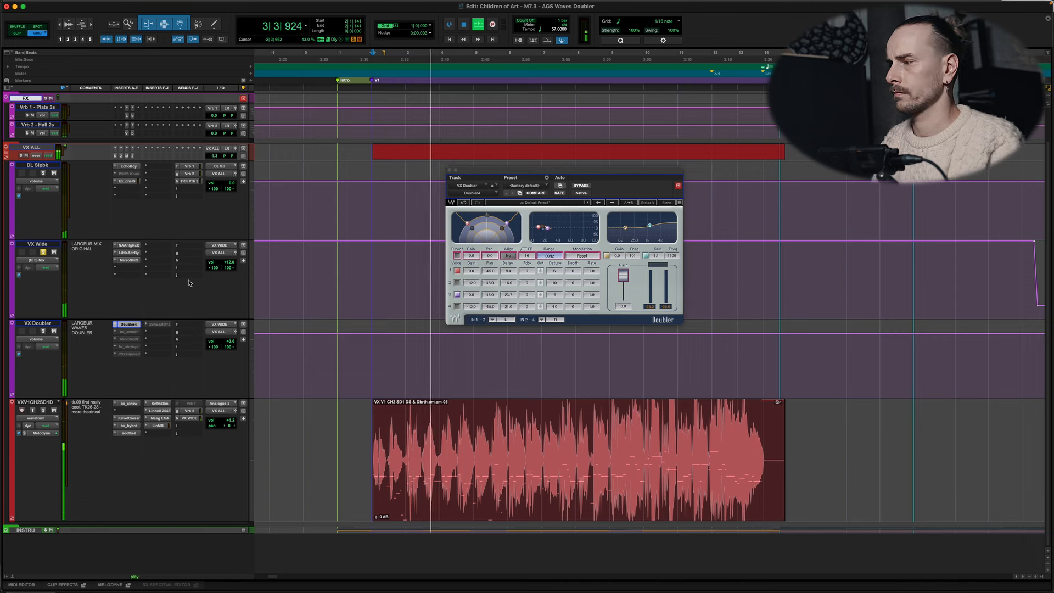
key("space")
left_click(128, 245)
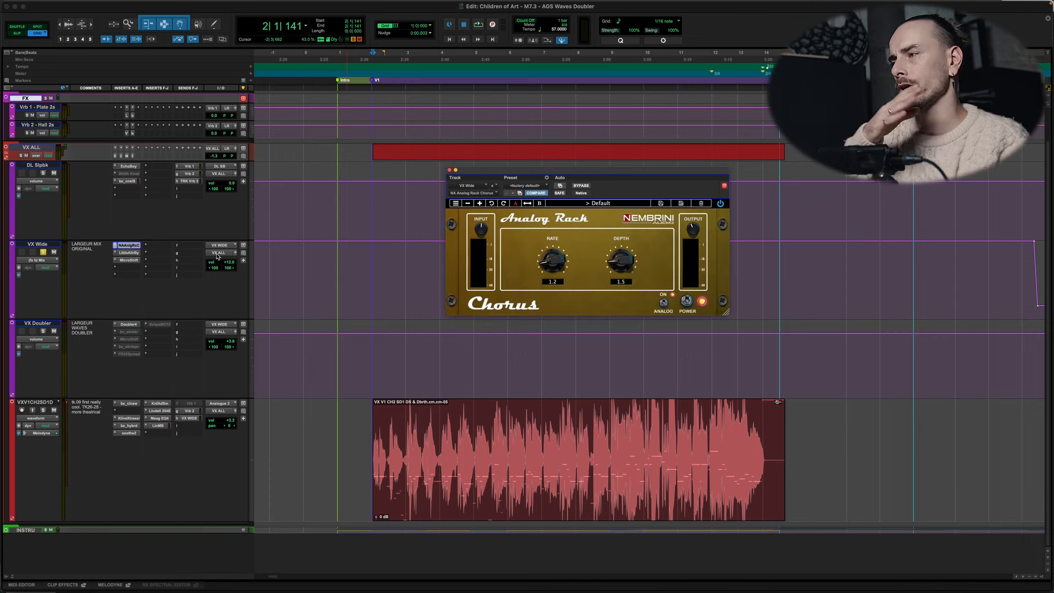
left_click(127, 253)
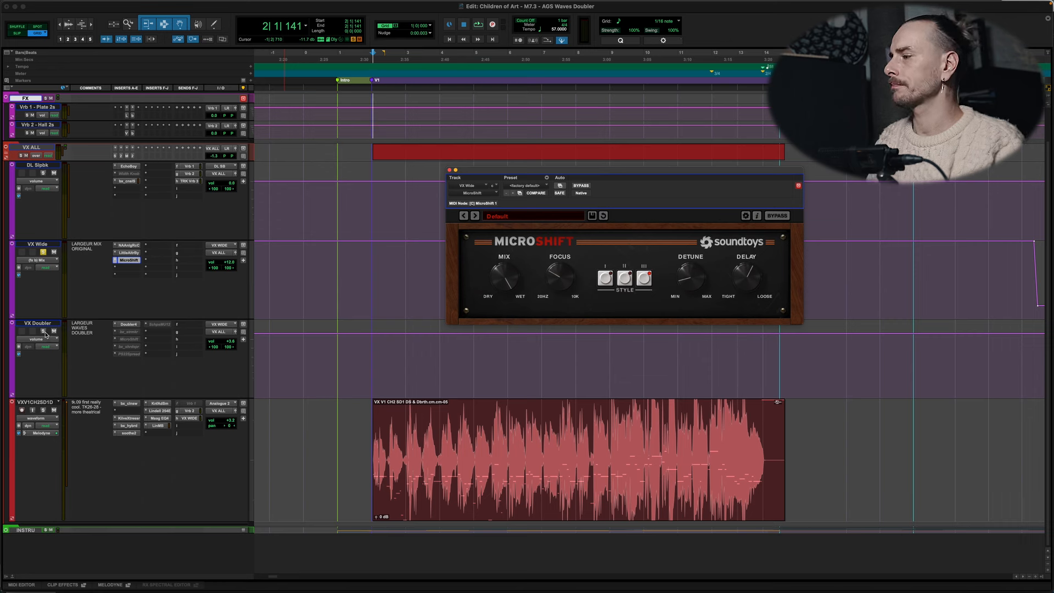
Step: Compare the isolated widening effects by alternating solo between VX Doubler and VX Wide during playback, and stop playback
key("space")
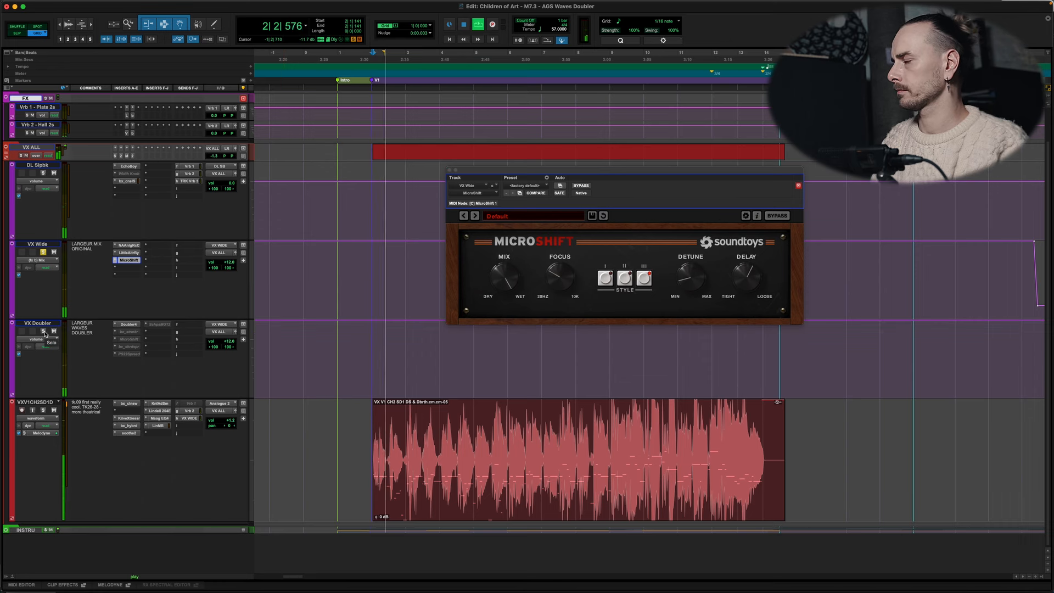
left_click(44, 332)
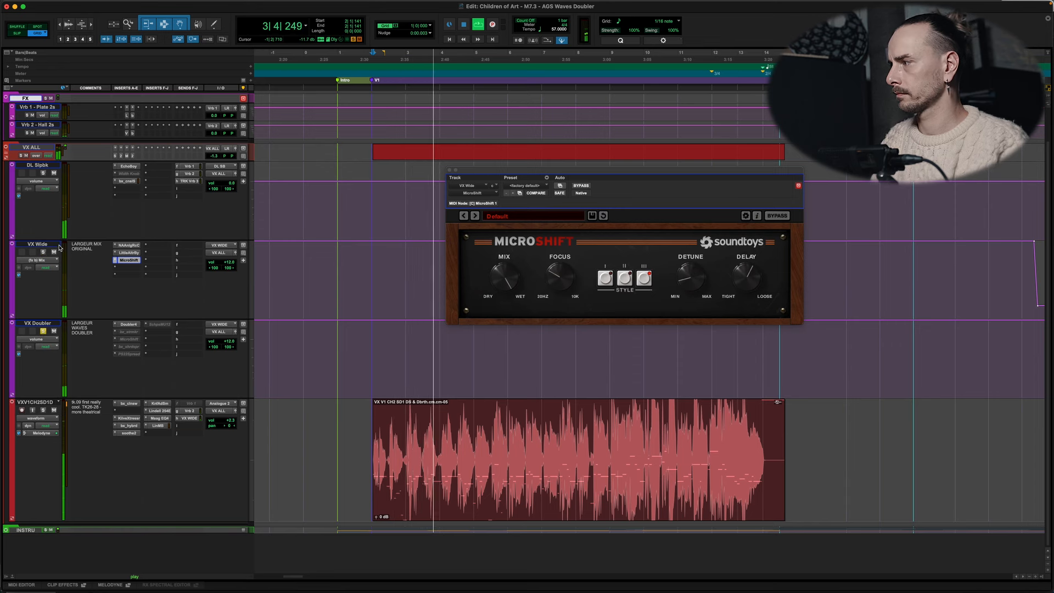
left_click(43, 251)
left_click(44, 331)
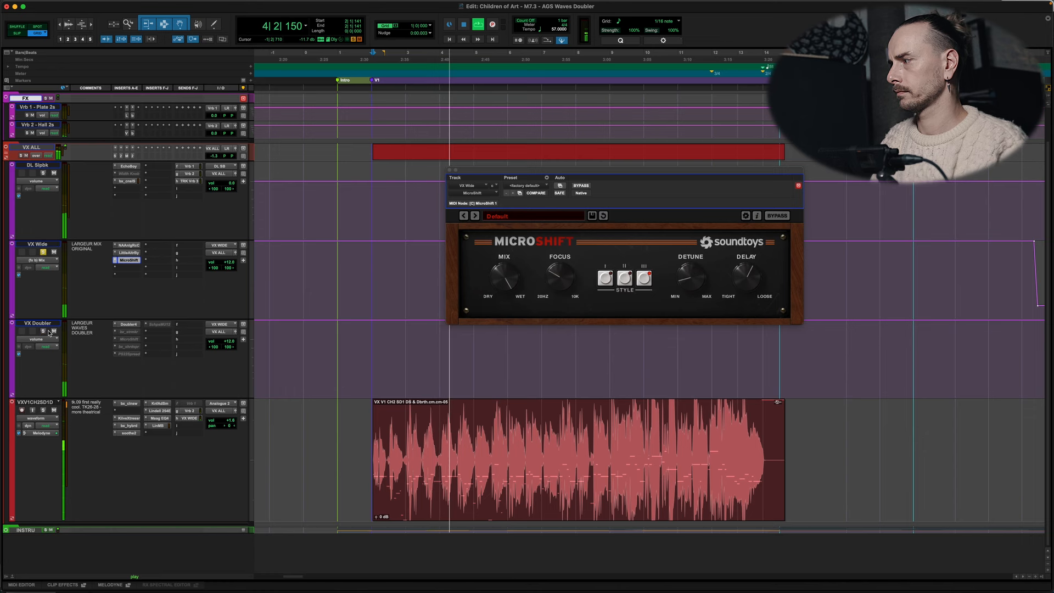
key("space")
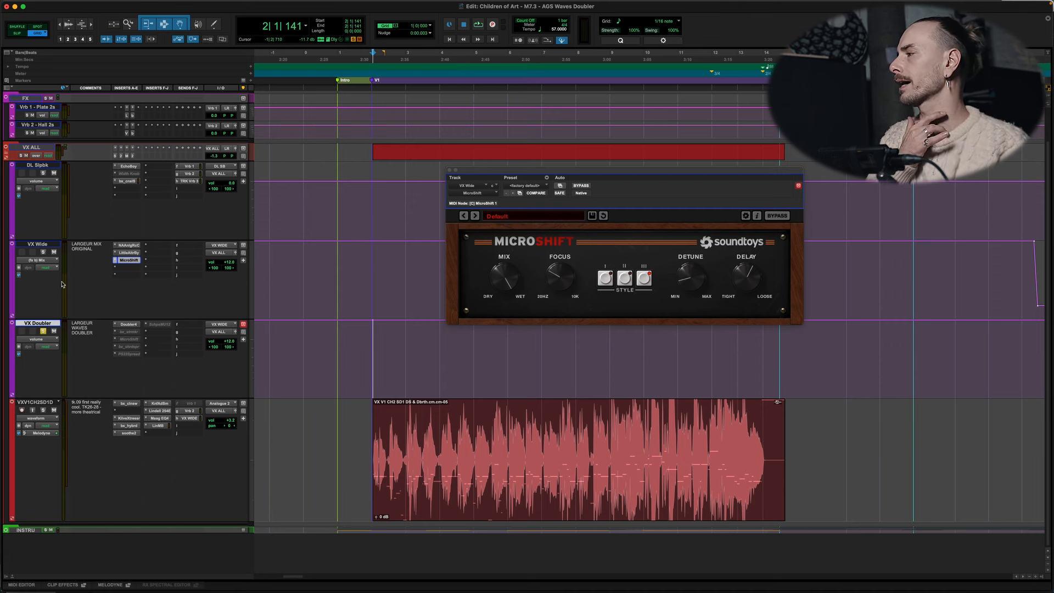
Step: Reset VX Doubler's volume to 0 dB, and raise VX Wide's volume to about +1 dB while the verse vocal plays
left_click(233, 342, "alt")
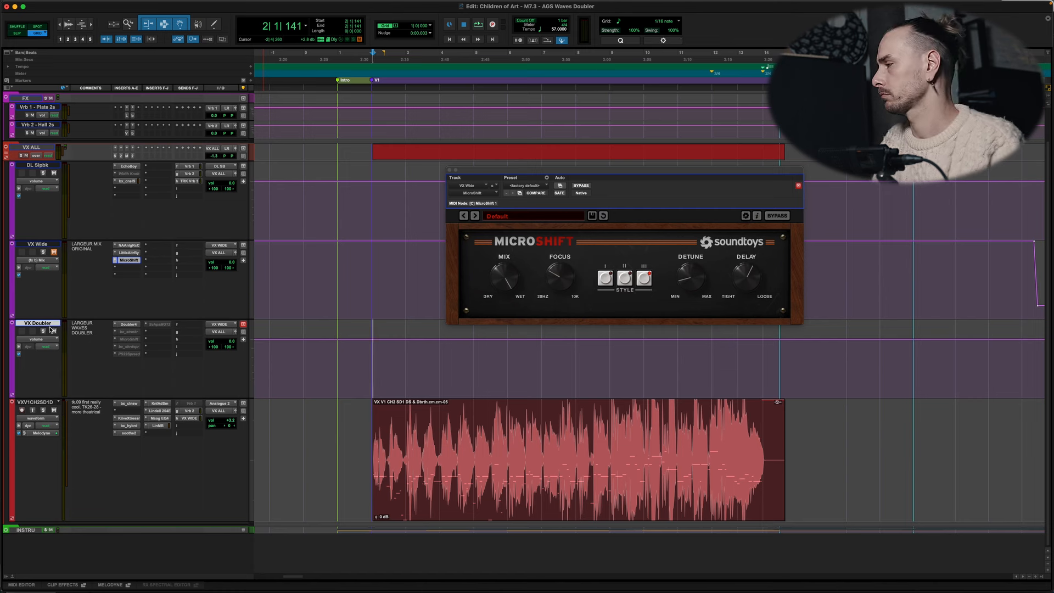
key("space")
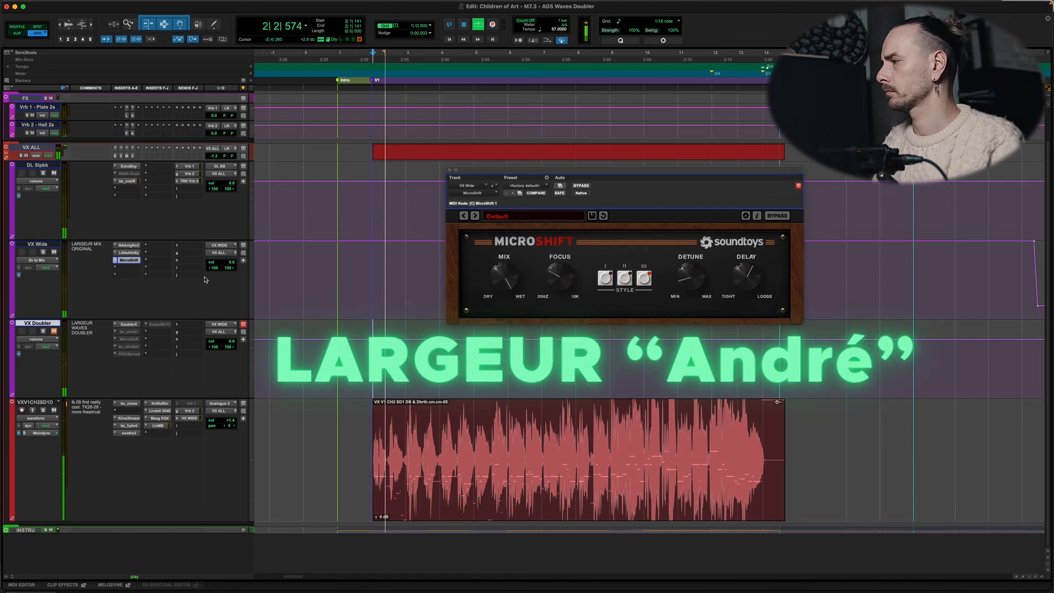
left_click(232, 263)
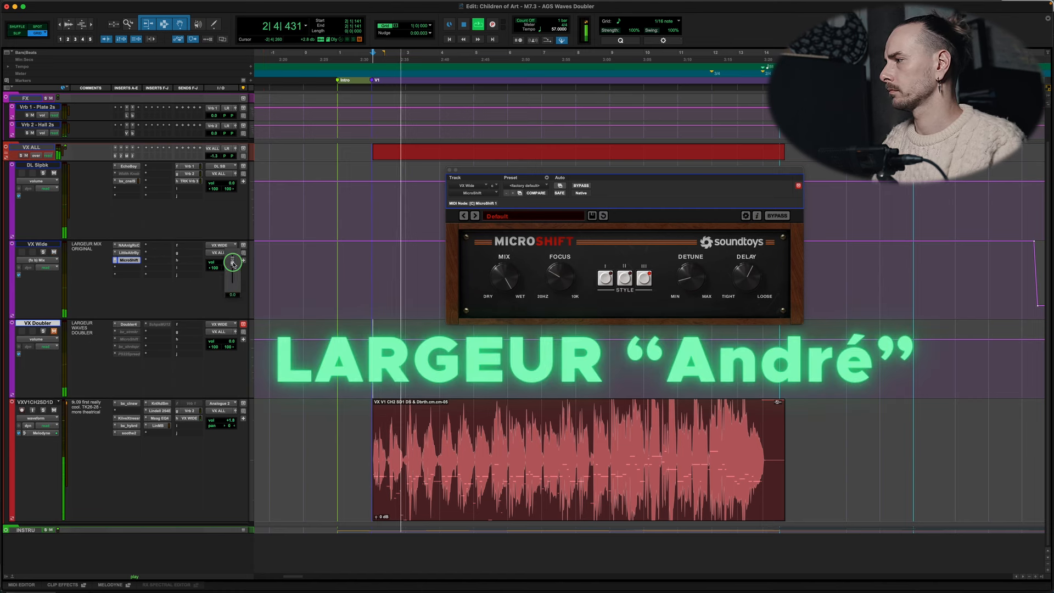
left_click_drag(233, 263, 232, 268)
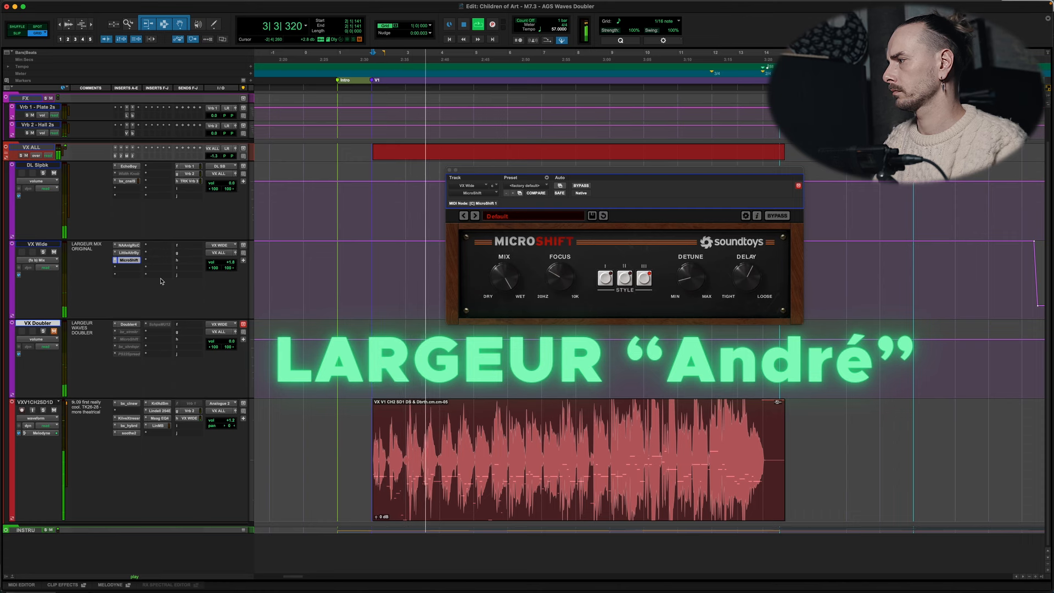
Step: Mute VX Wide and unmute VX Doubler during playback, raising VX Doubler's volume to about +6 dB to match
left_click(54, 253)
left_click(54, 332)
left_click(233, 340)
left_click_drag(233, 340, 236, 339)
left_click(54, 332)
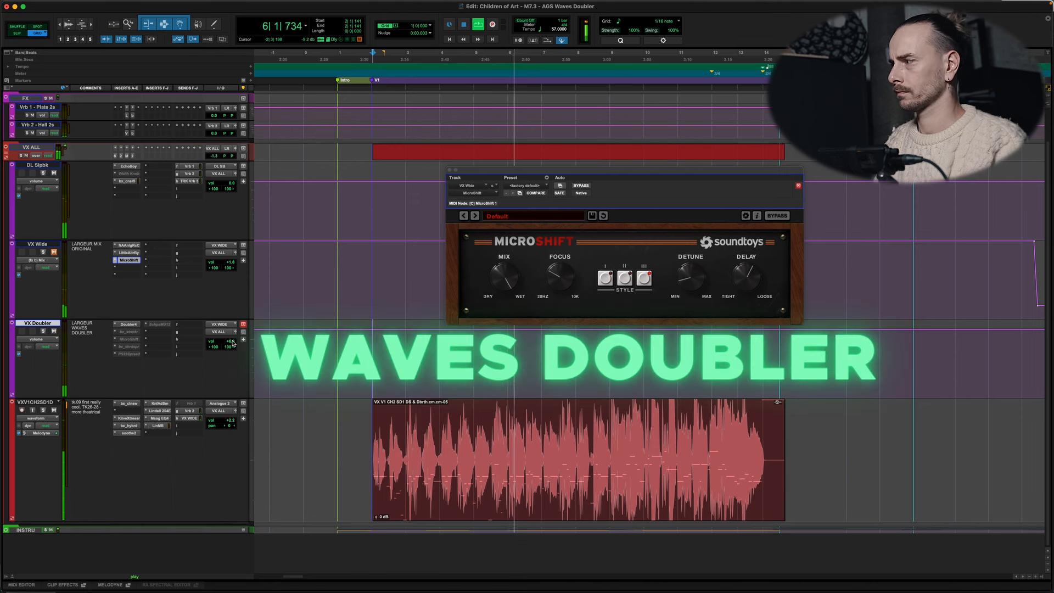
Step: Compare the two widening effects in turn by swapping the mutes of VX Wide and VX Doubler, finish on VX Wide, and stop playback
left_click(54, 331)
left_click(54, 251)
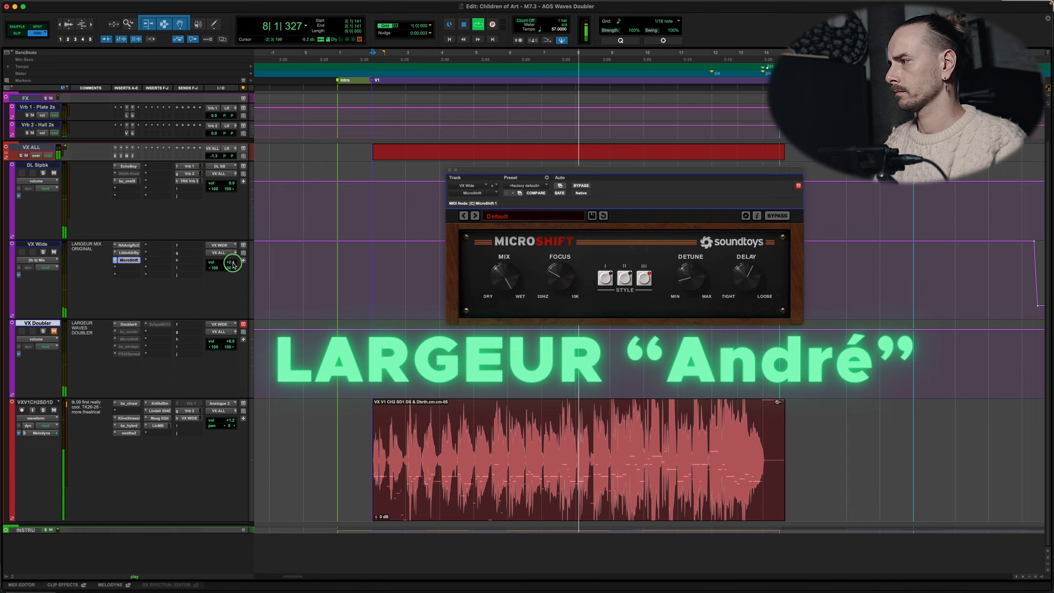
left_click(54, 252)
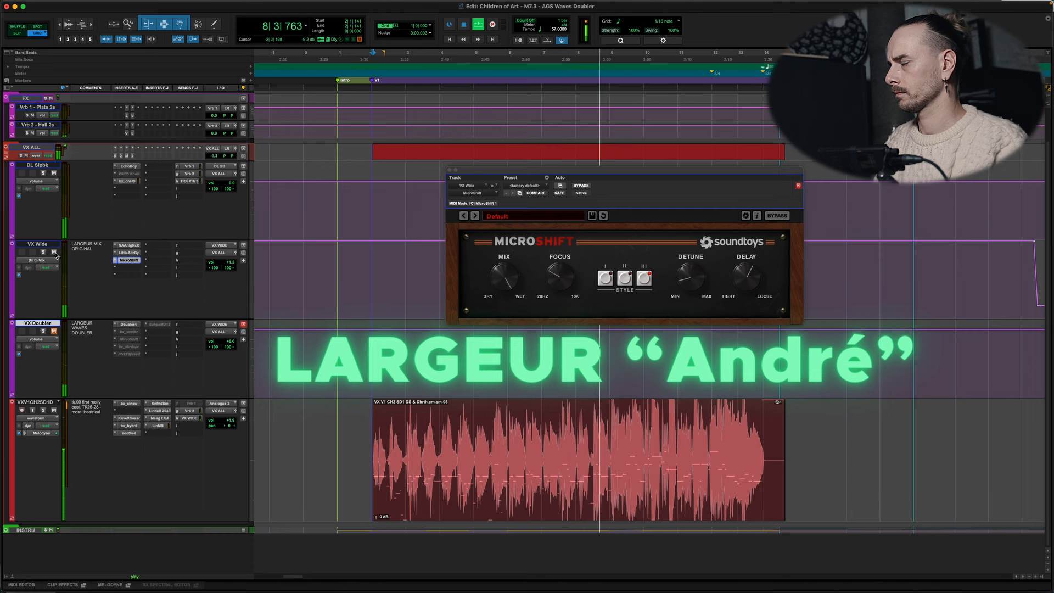
left_click(54, 332)
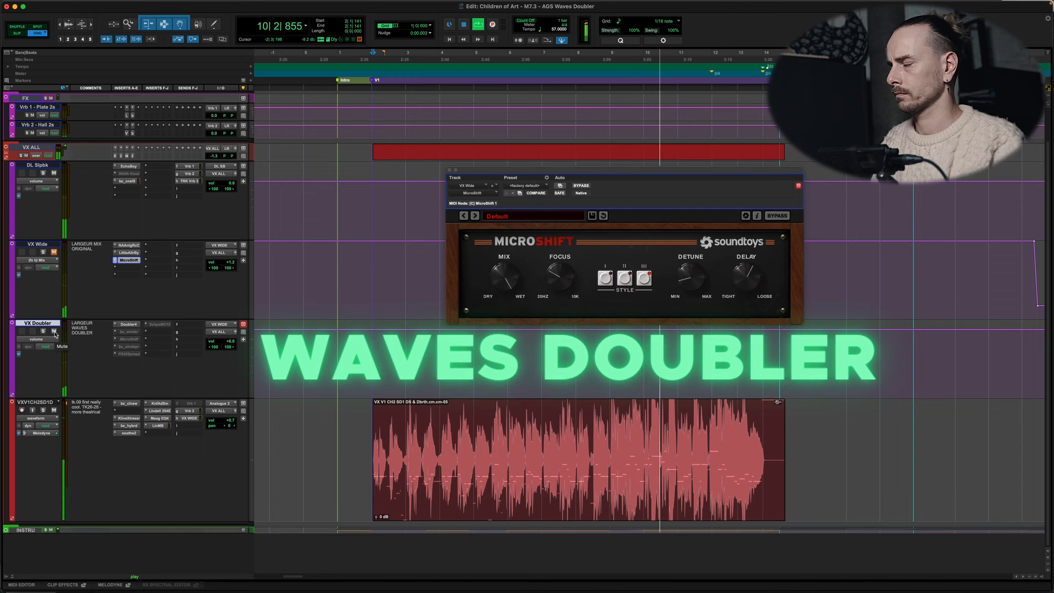
left_click(53, 332)
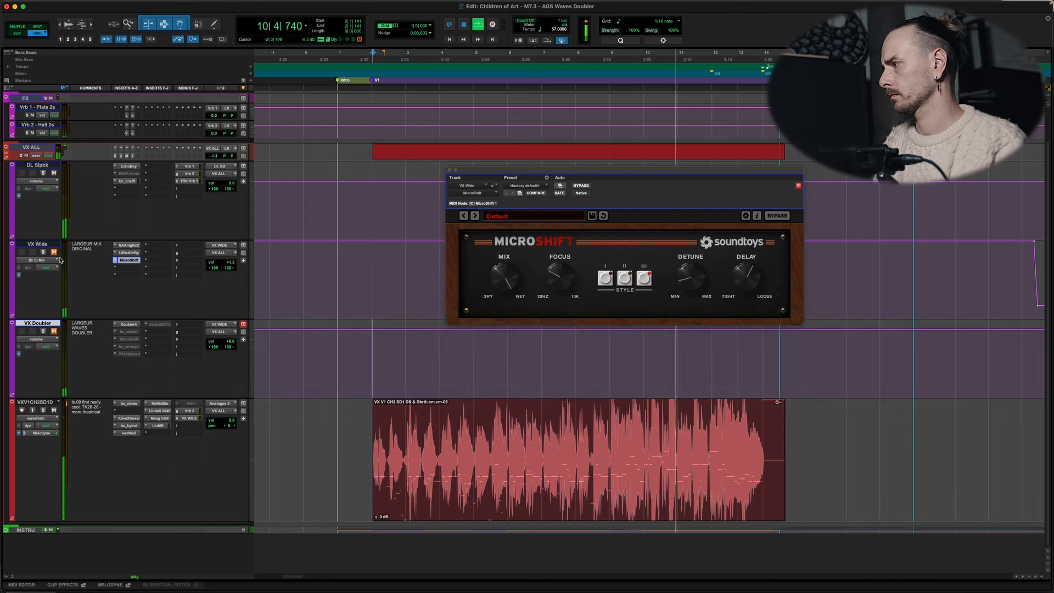
left_click(54, 253)
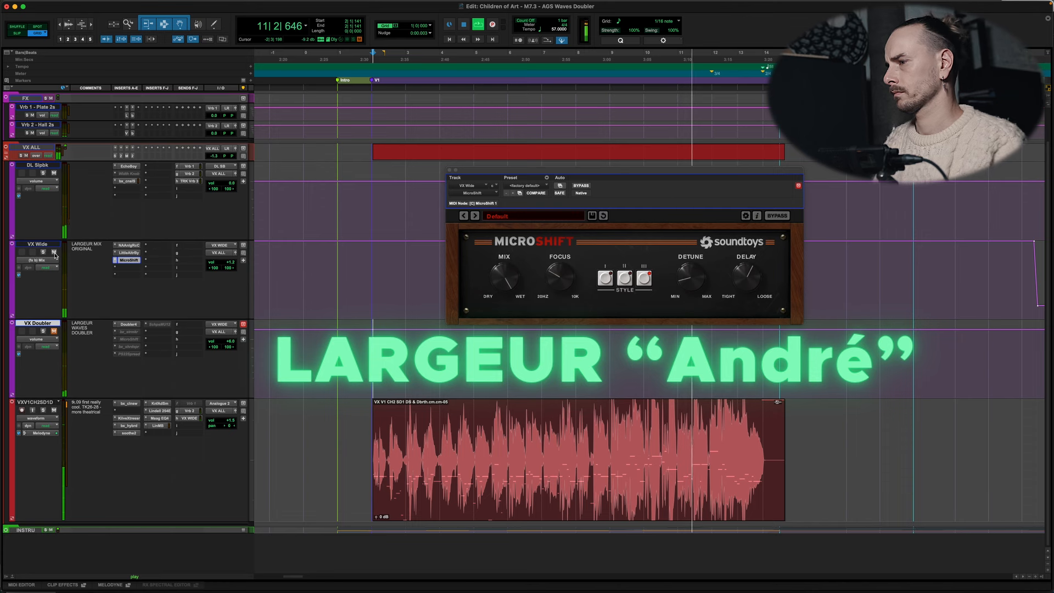
key("space")
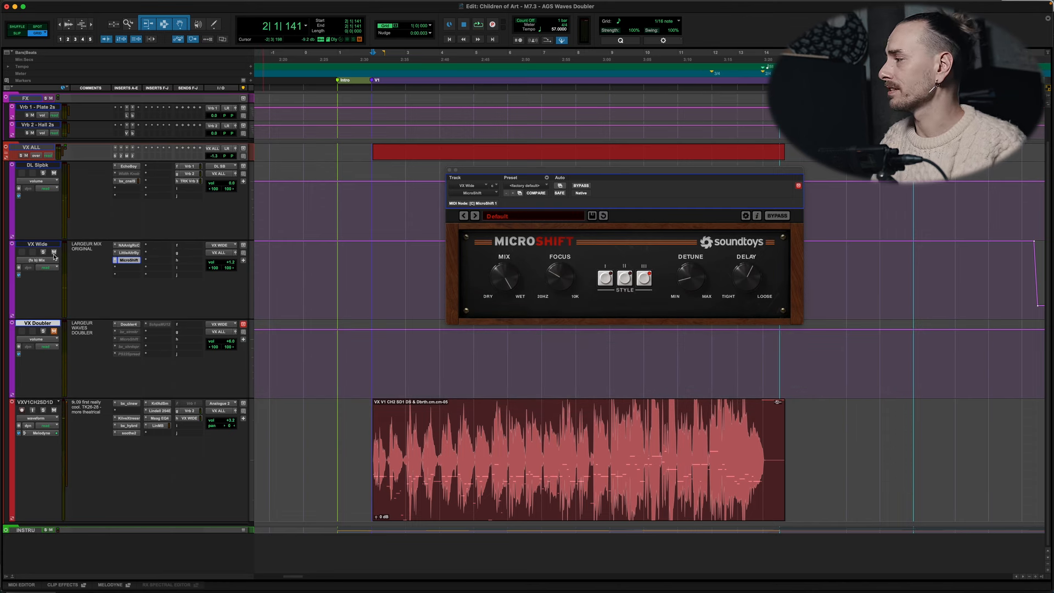